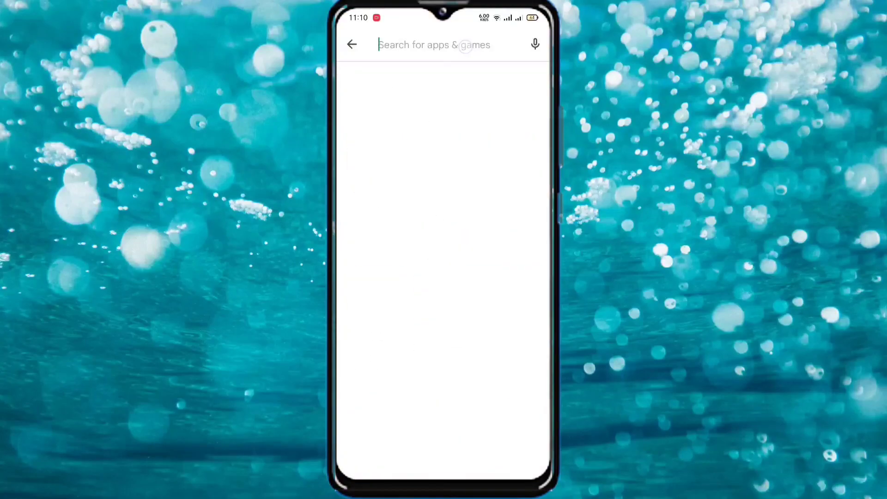
text(wifi f)
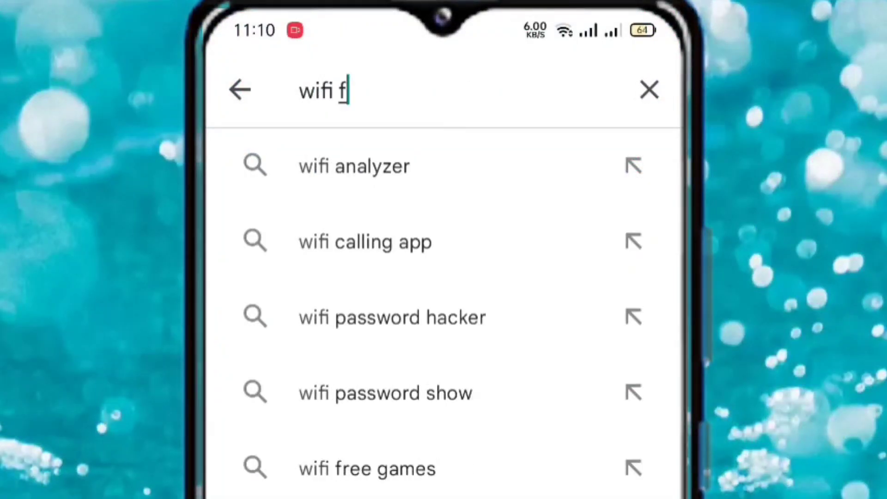
text(tp)
- Install the WiFi FTP Server app from the Play Store search results and launch it
click(559, 172)
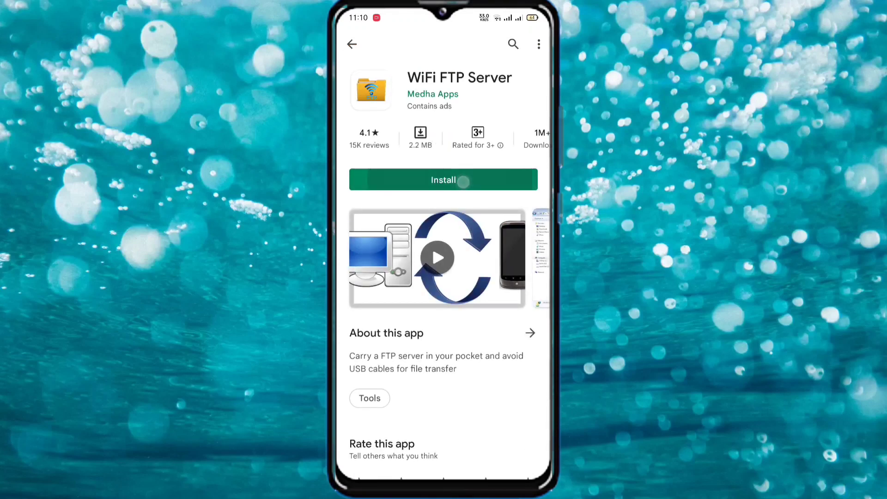
click(463, 181)
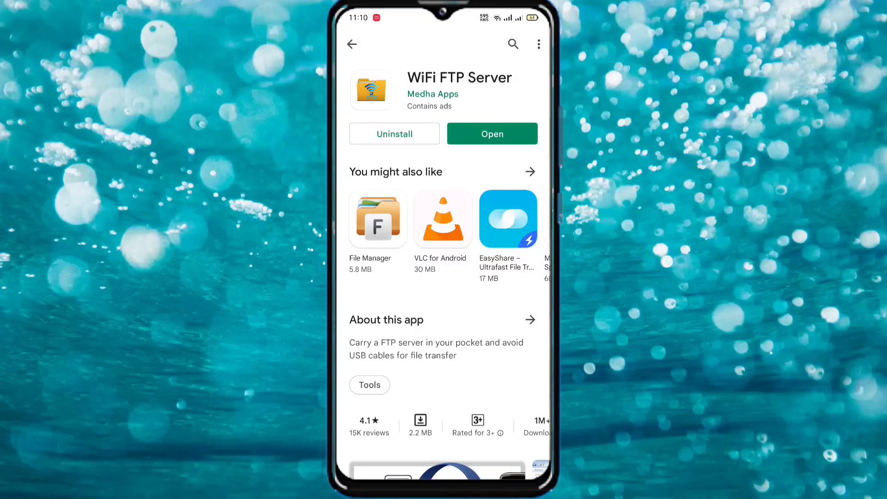
click(492, 133)
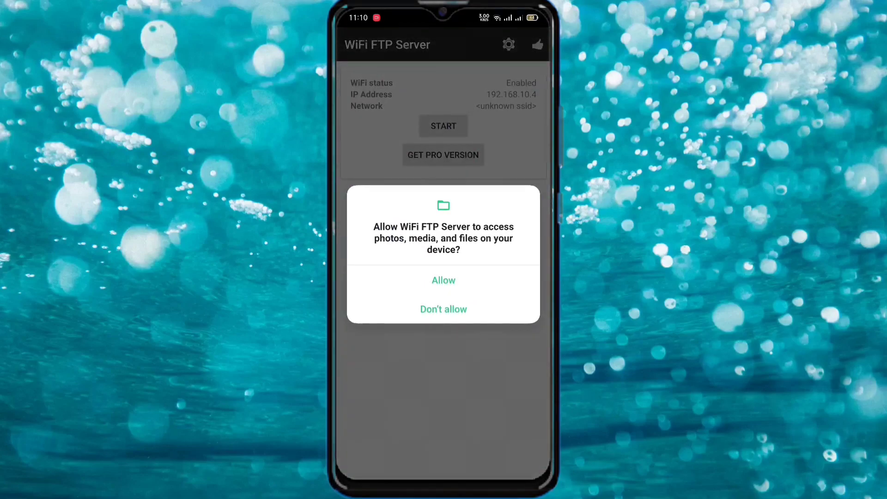
- Start WiFi FTP Server's FTP server by allowing it access to the phone's storage
click(455, 281)
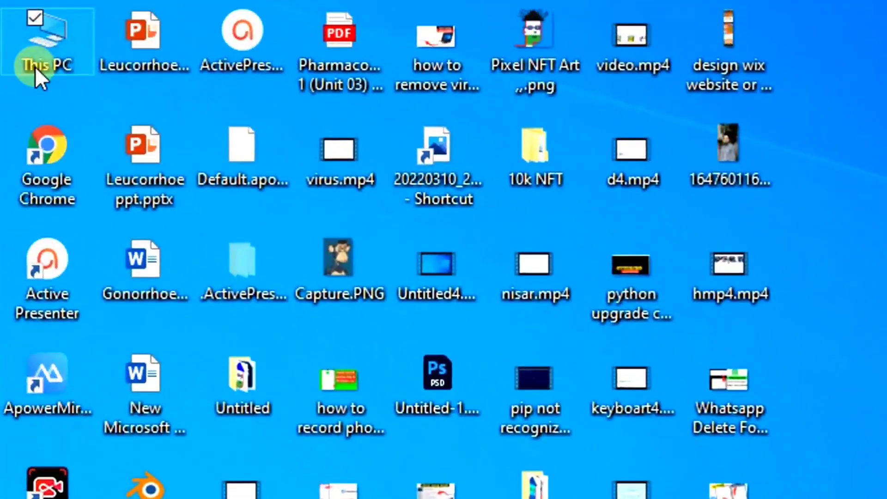
- Open This PC from the desktop and maximize its window
double_click(35, 67)
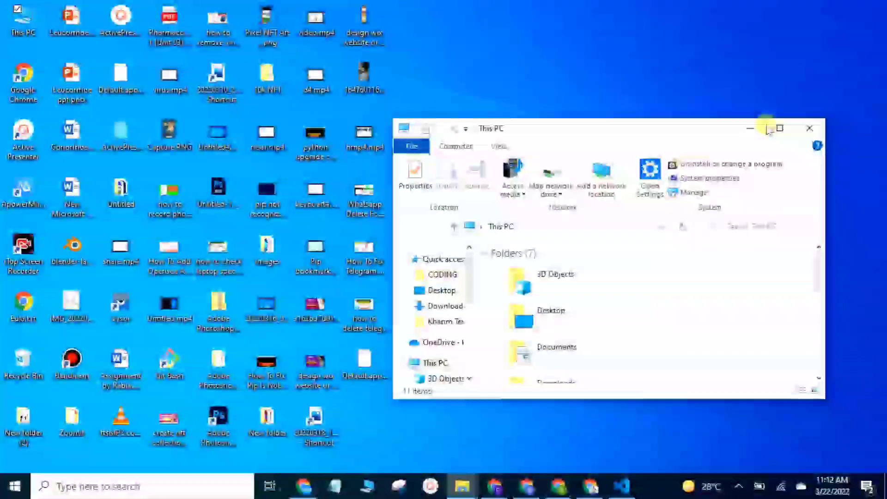
click(781, 128)
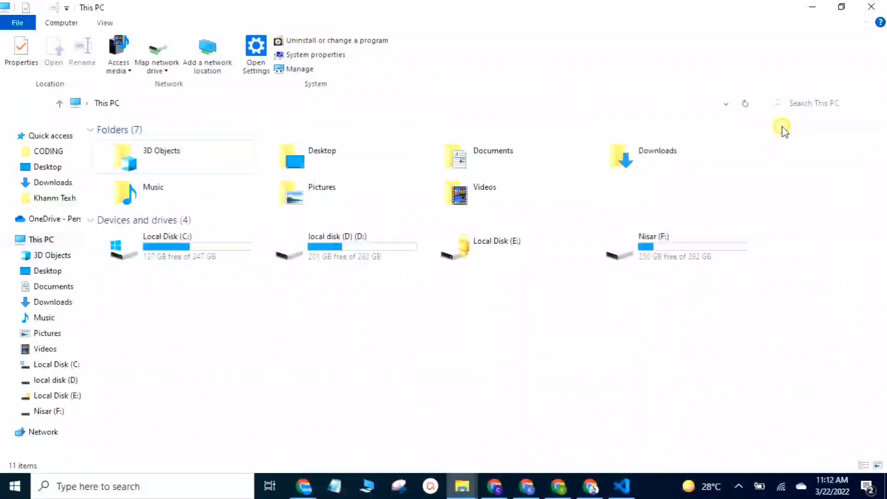
- Start the Add Network Location wizard and choose a custom network location
right_click(387, 376)
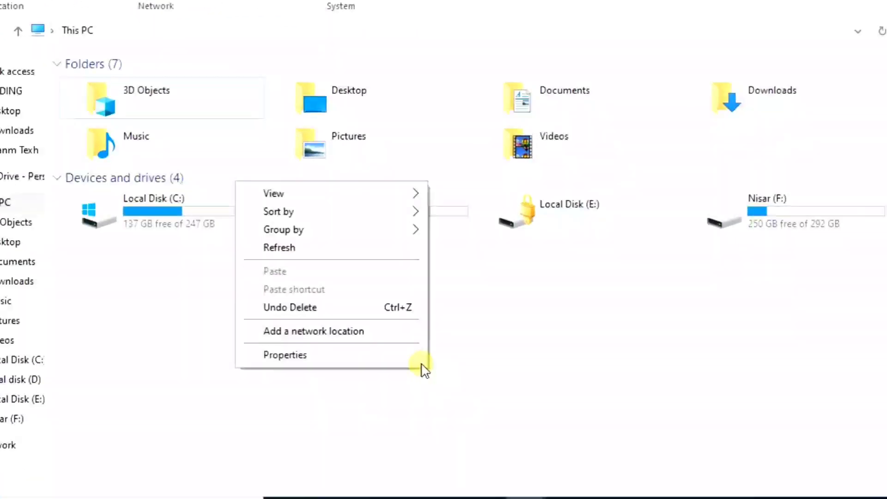
click(427, 301)
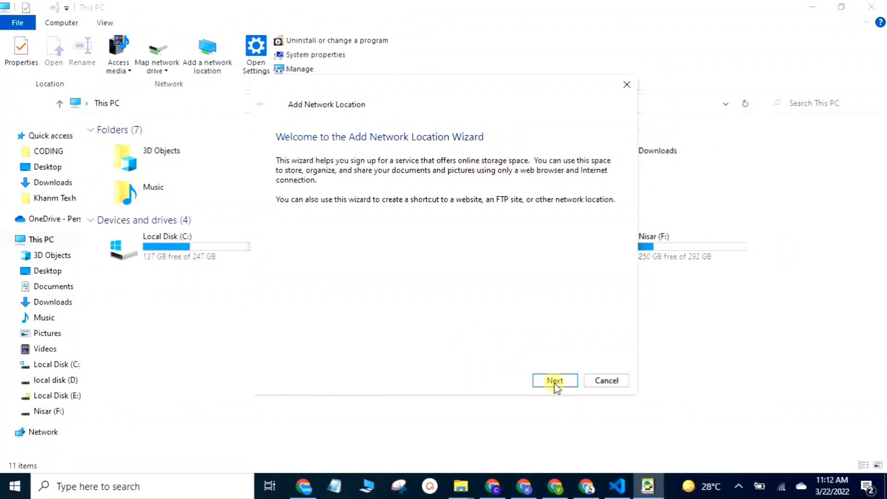
click(555, 380)
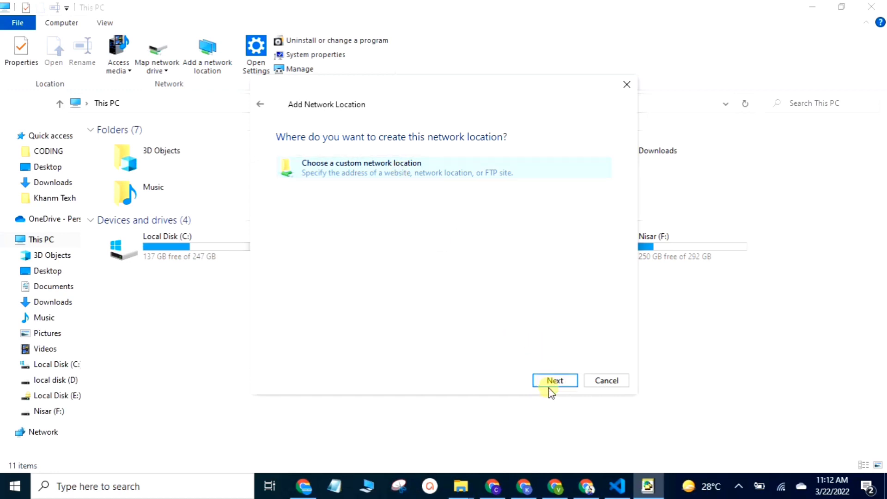
click(555, 381)
text(ft)
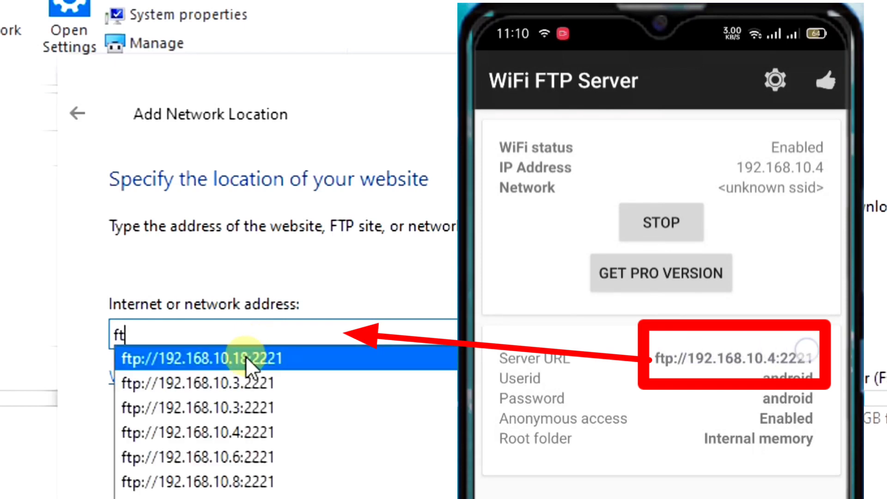
- Add ftp://192.168.10.4:2221 as a network location with anonymous logon, then open it
click(245, 357)
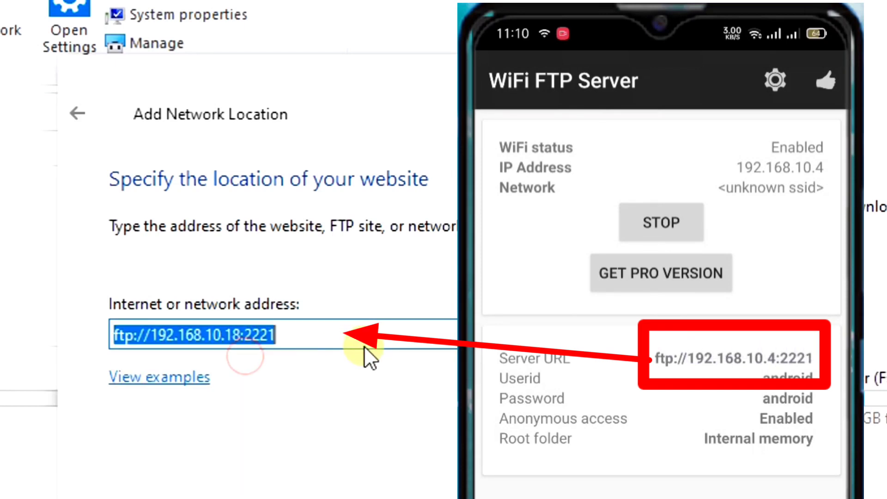
click(241, 335)
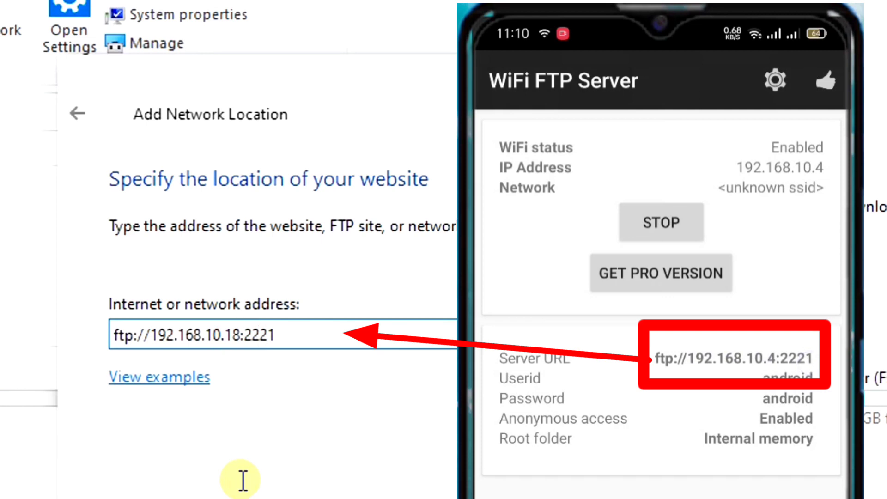
text(4)
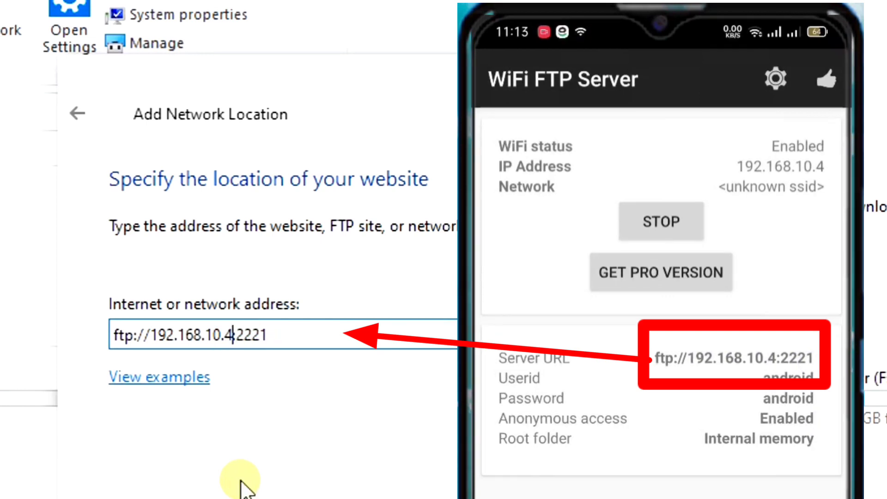
click(612, 460)
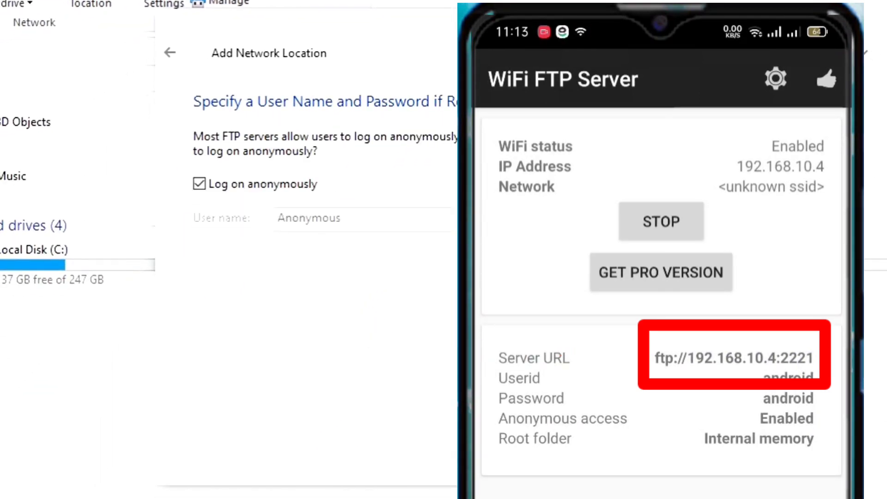
click(612, 461)
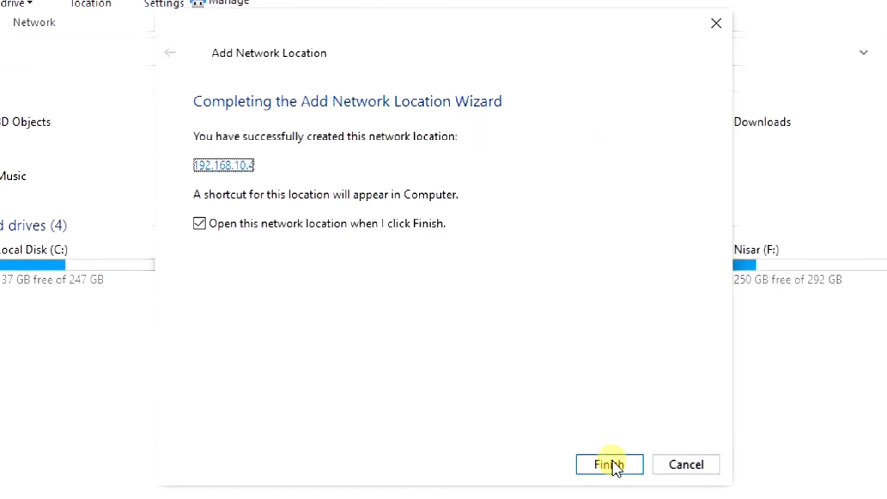
click(624, 465)
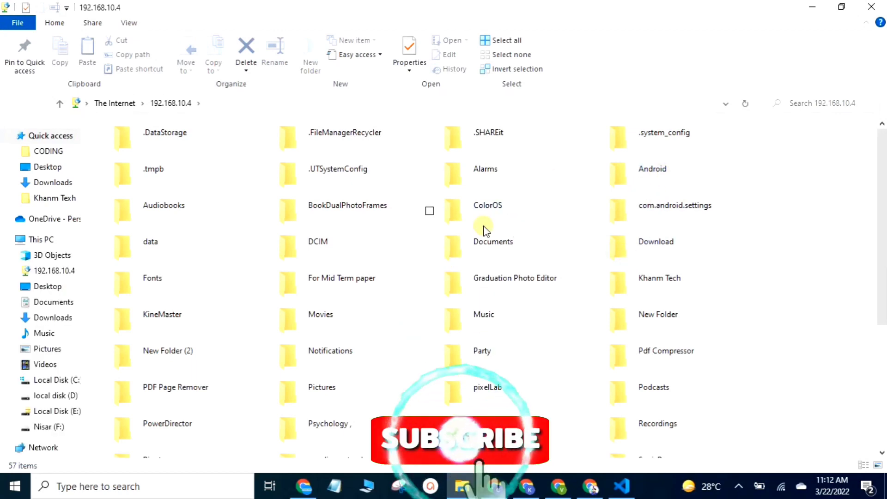
- Copy Blephiritis.pdf from the phone's Documents folder, then minimize Explorer
double_click(487, 240)
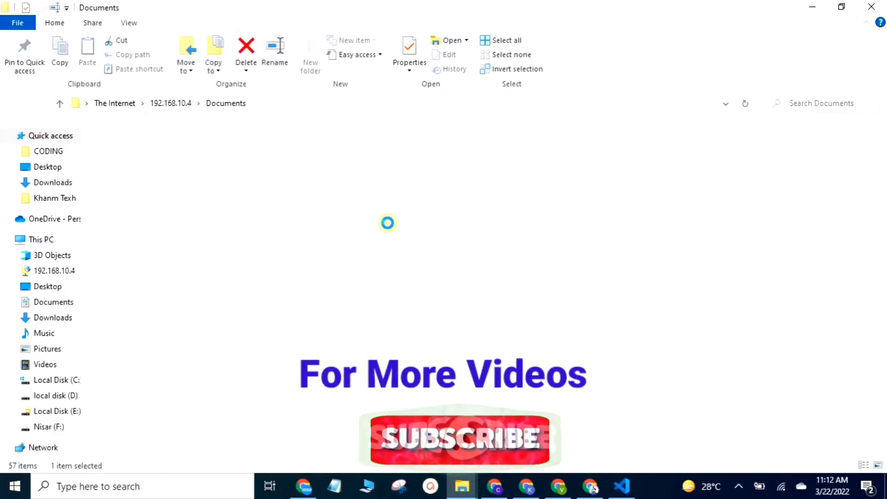
click(330, 179)
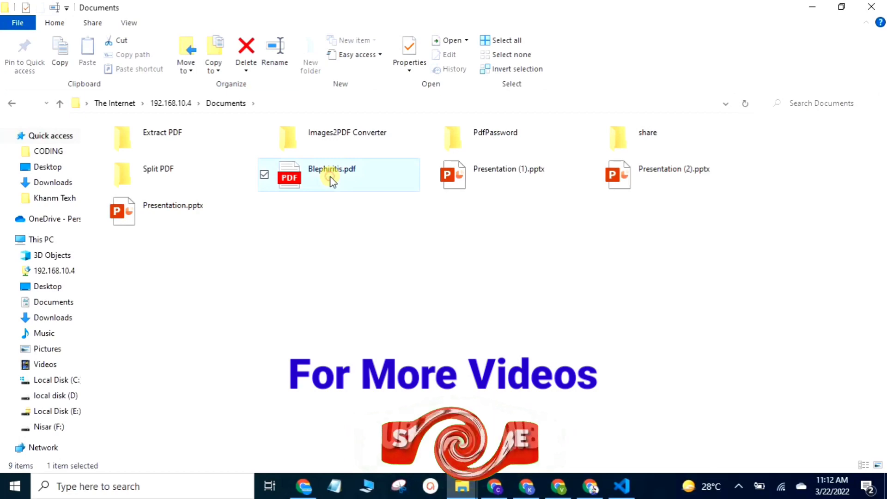
right_click(354, 185)
click(278, 234)
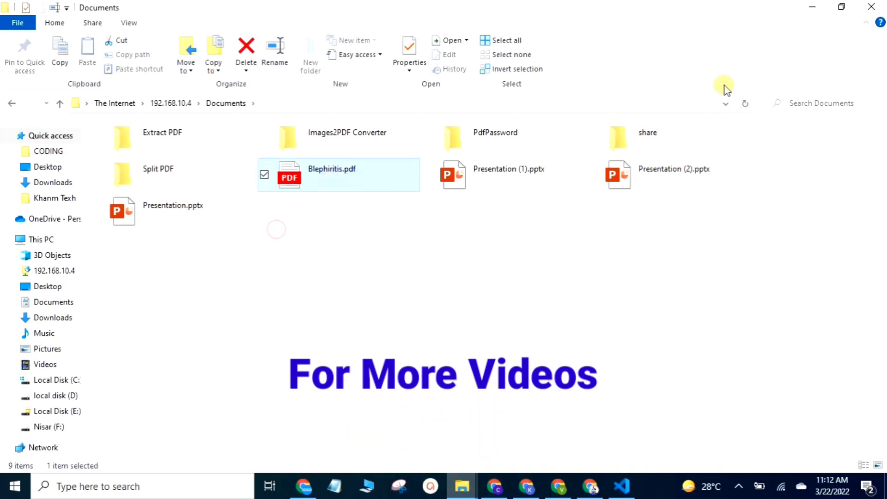
click(808, 6)
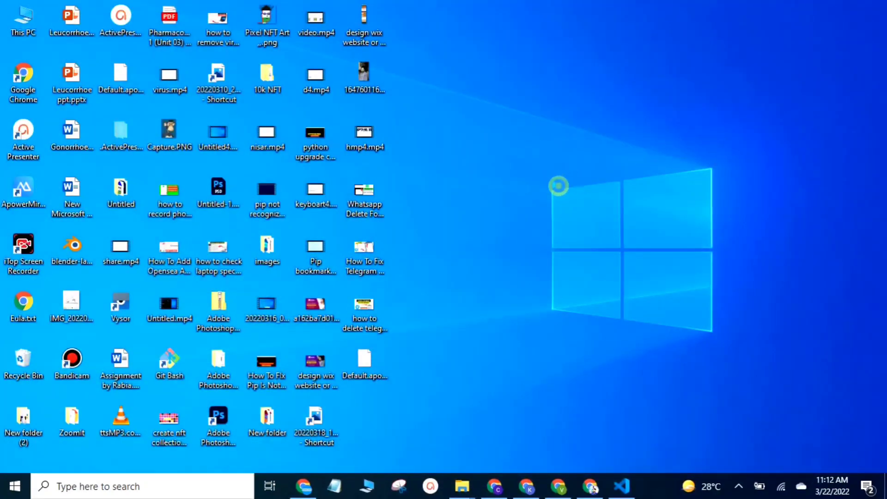
- Paste the copied Blephiritis.pdf onto the Windows desktop
right_click(559, 187)
click(556, 202)
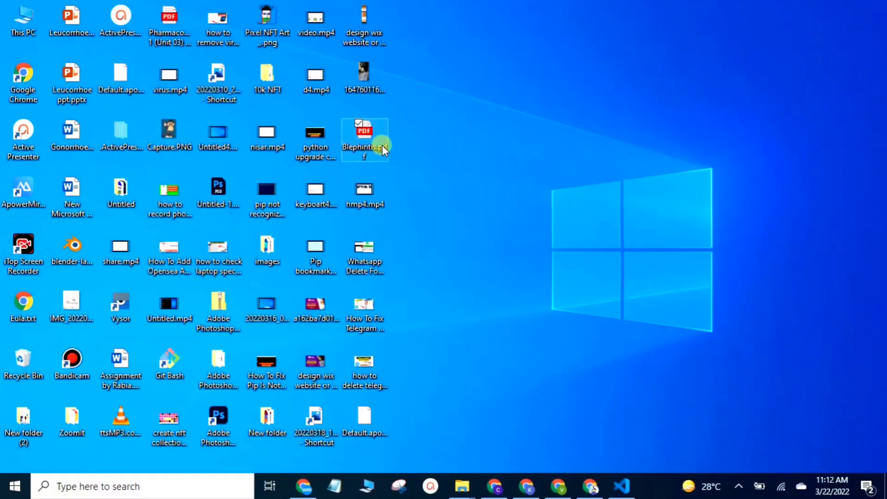